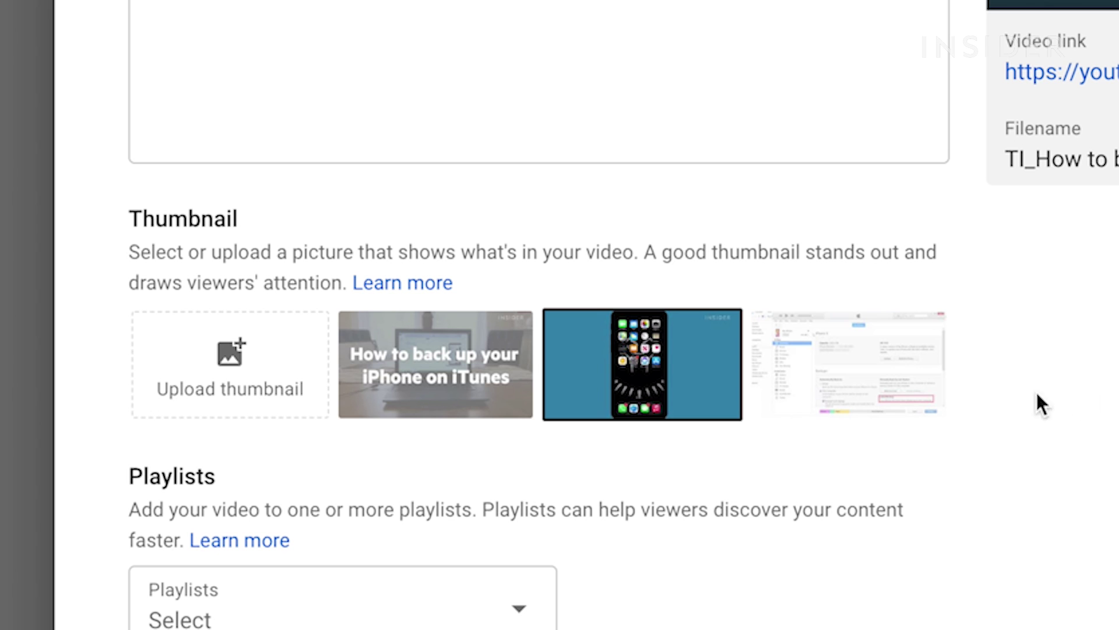
Step: Choose the titled iPhone frame among the auto-generated thumbnail options
{"action": "left_click", "coordinate": [450, 393]}
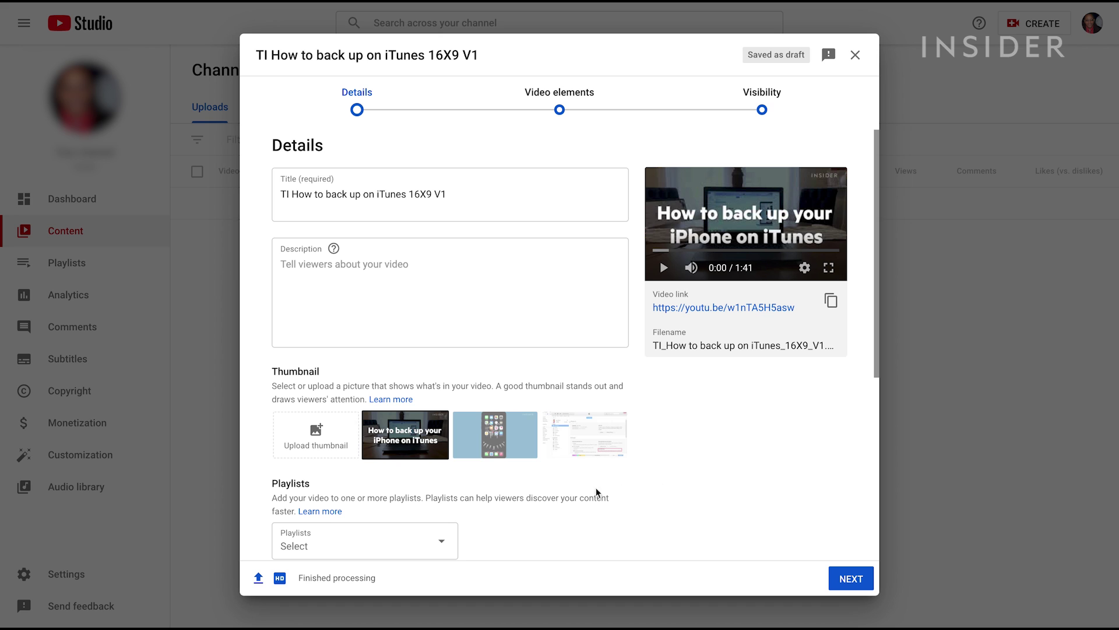
Step: Start uploading a custom thumbnail image for the video
{"action": "left_click", "coordinate": [321, 437]}
Step: Upload Backup iPhone on iTunes.png from Downloads as the custom thumbnail
{"action": "left_click", "coordinate": [477, 243]}
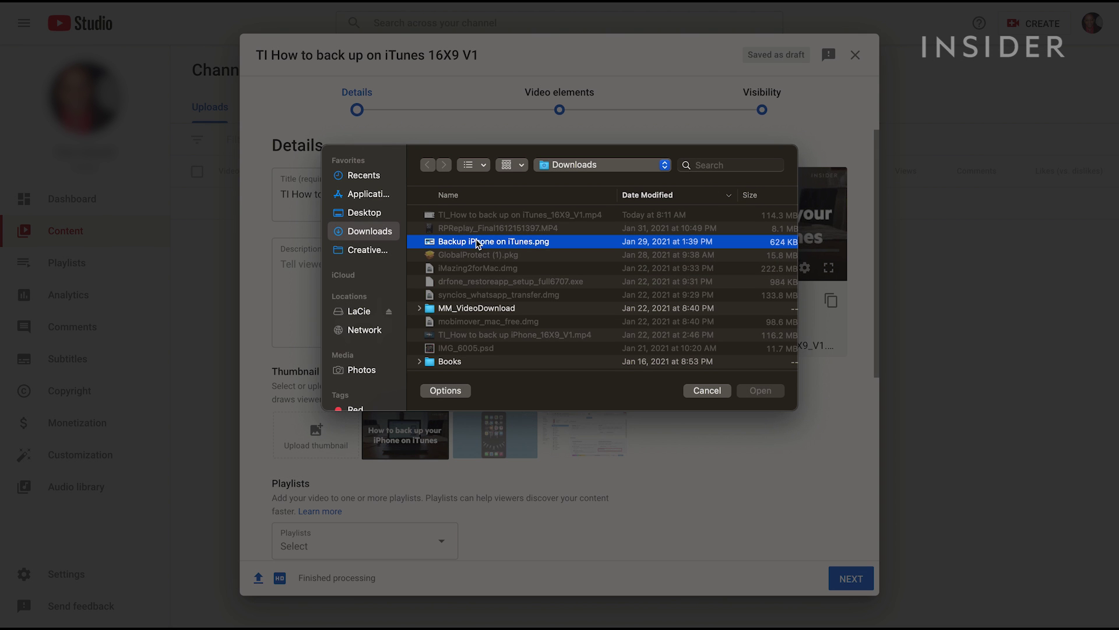
{"action": "left_click", "coordinate": [758, 391]}
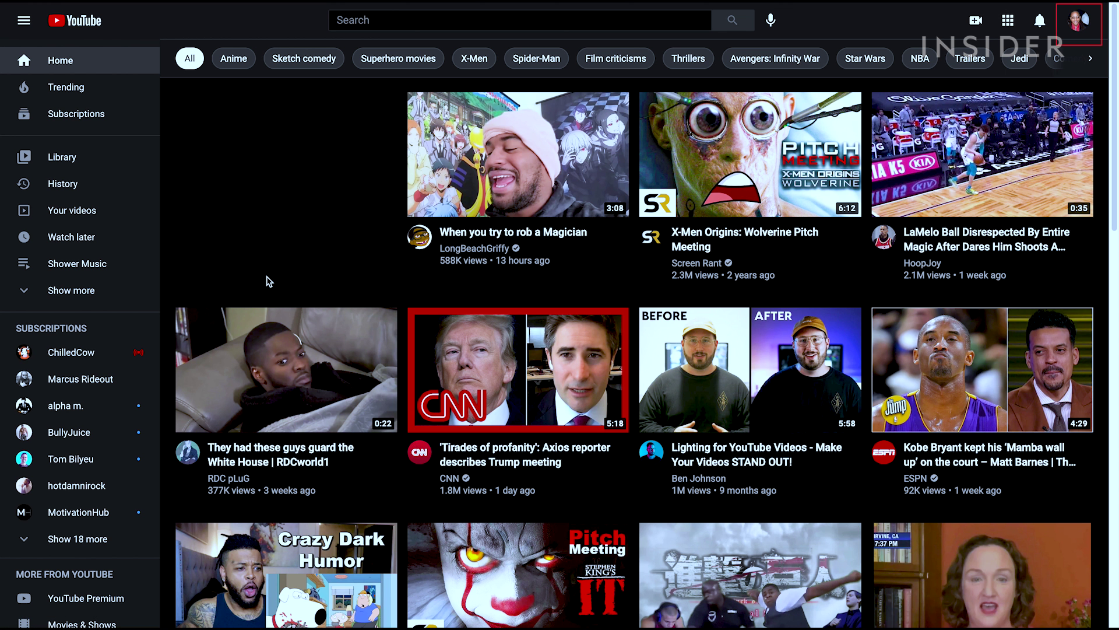
Step: Go to YouTube Studio from the account menu to reach Channel content
{"action": "left_click", "coordinate": [1082, 27]}
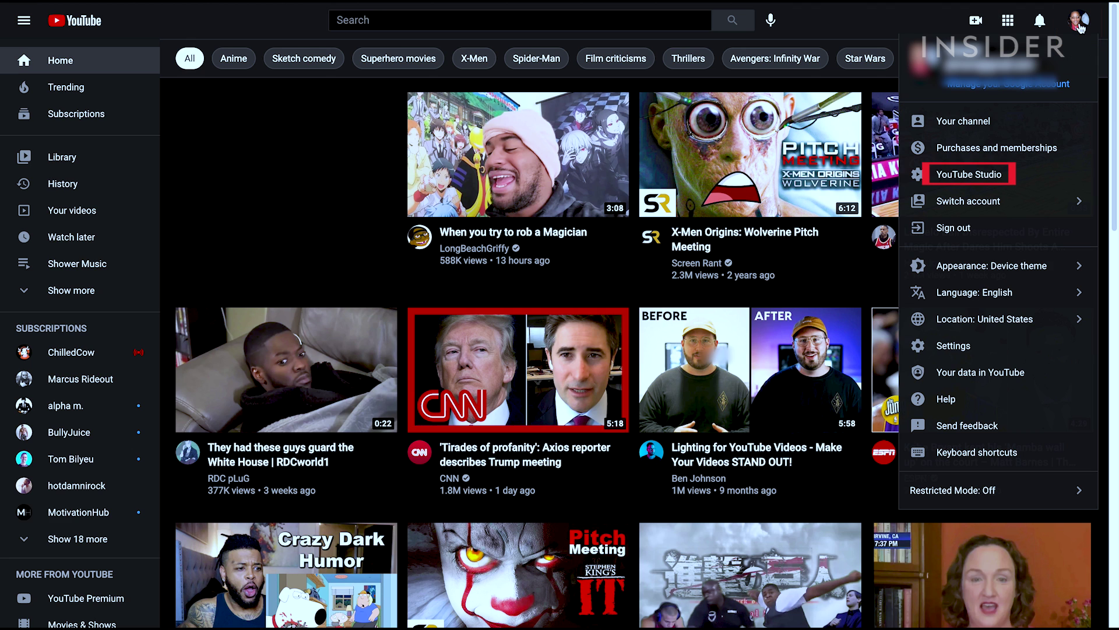
{"action": "left_click", "coordinate": [987, 178]}
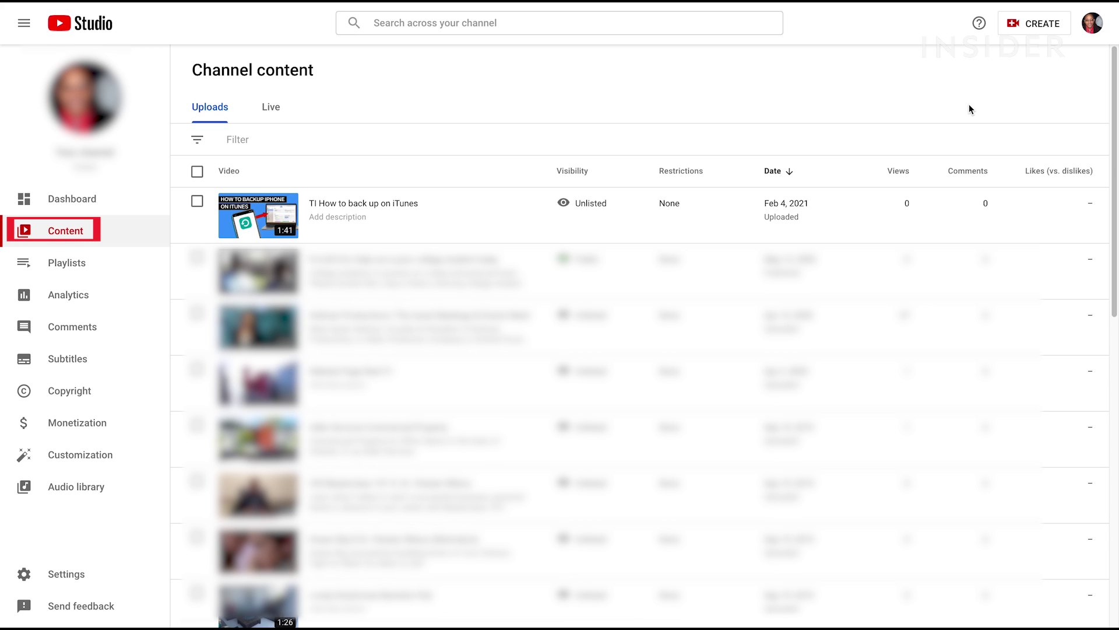
{"action": "mouse_move", "coordinate": [259, 216]}
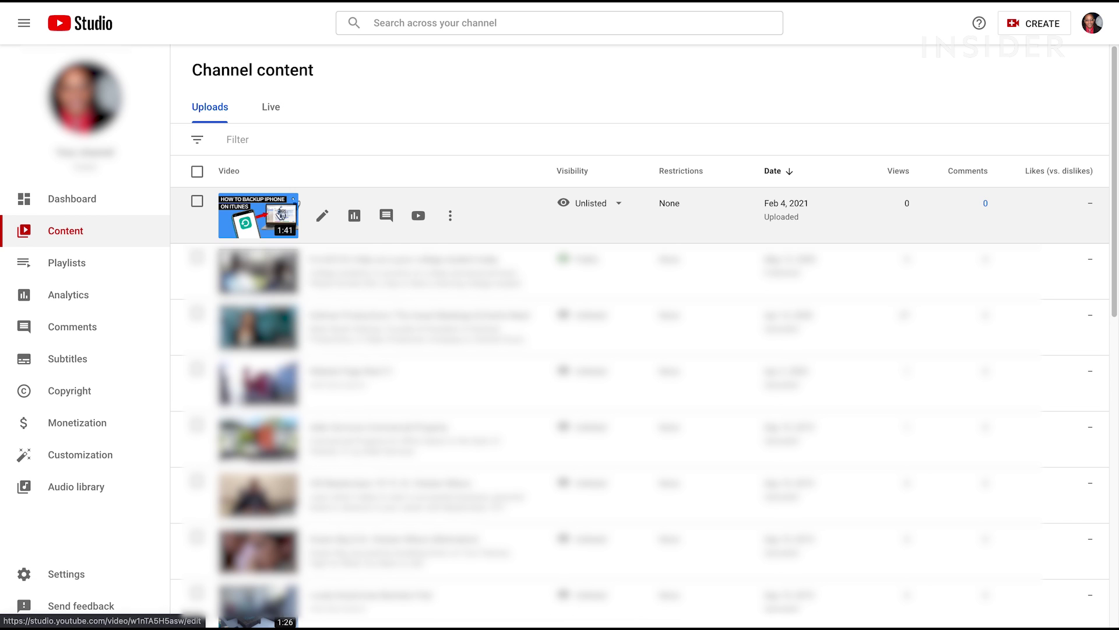
Step: Open the Video details page of the iTunes backup upload
{"action": "left_click", "coordinate": [283, 215]}
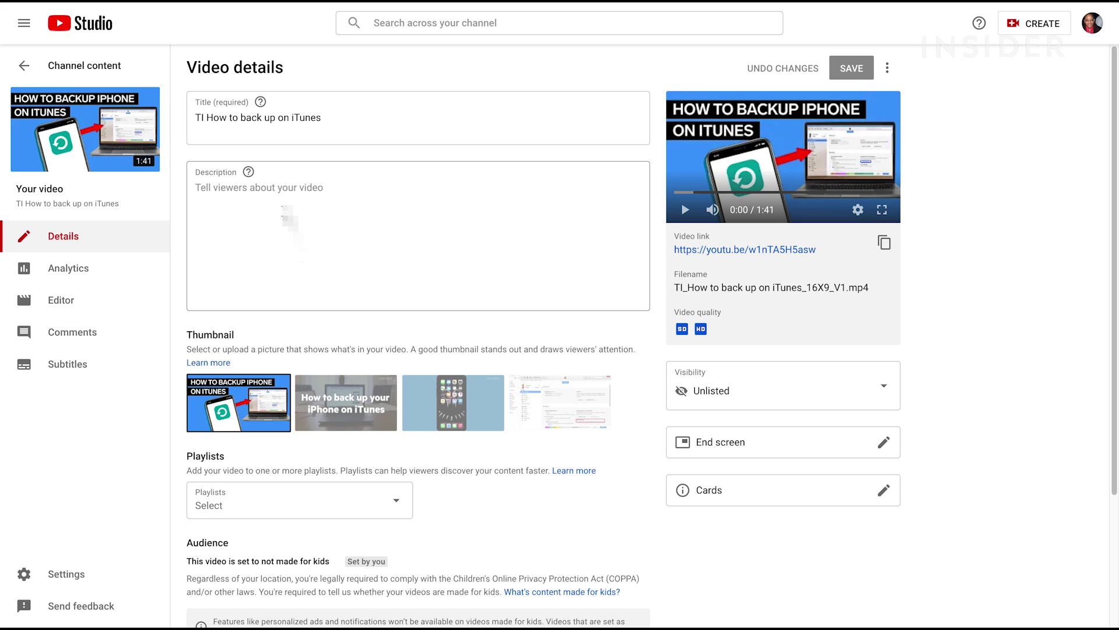
Step: Make the 'How to back up your iPhone on iTunes' frame the thumbnail, leaving changes unsaved
{"action": "left_click", "coordinate": [345, 391]}
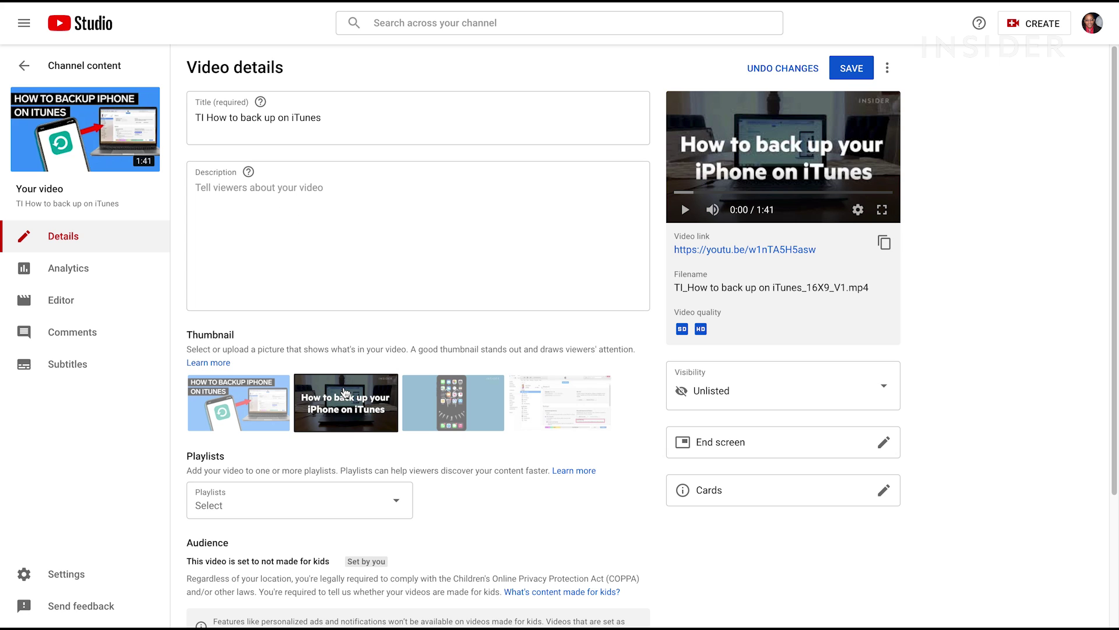